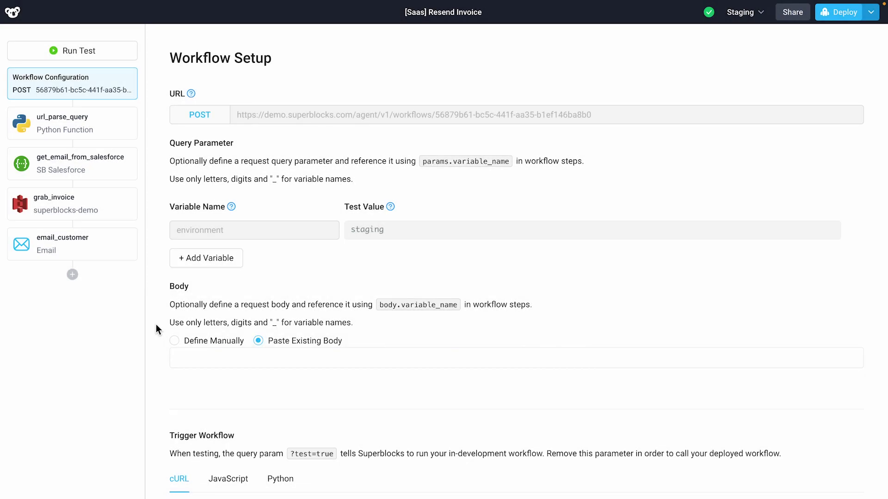
Step: Define account_id and send_to_email from the pasted JSON, review all four steps, and start deploying
key(ctrl+v)
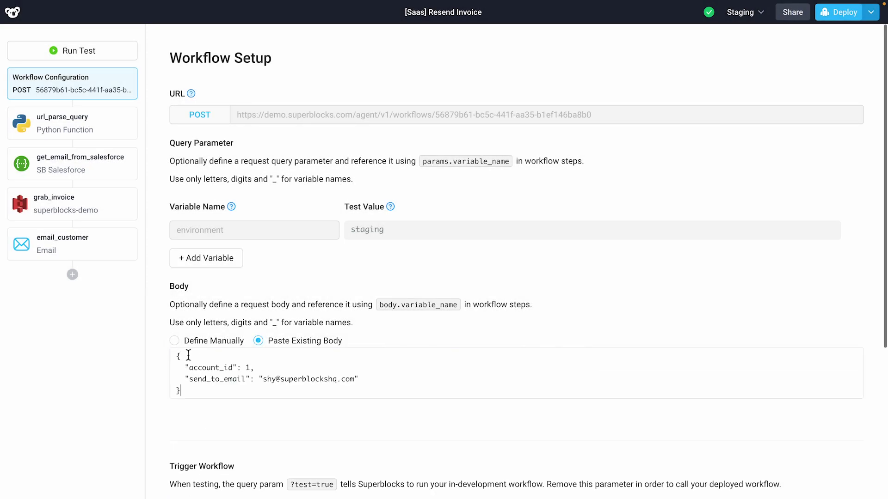
click(195, 345)
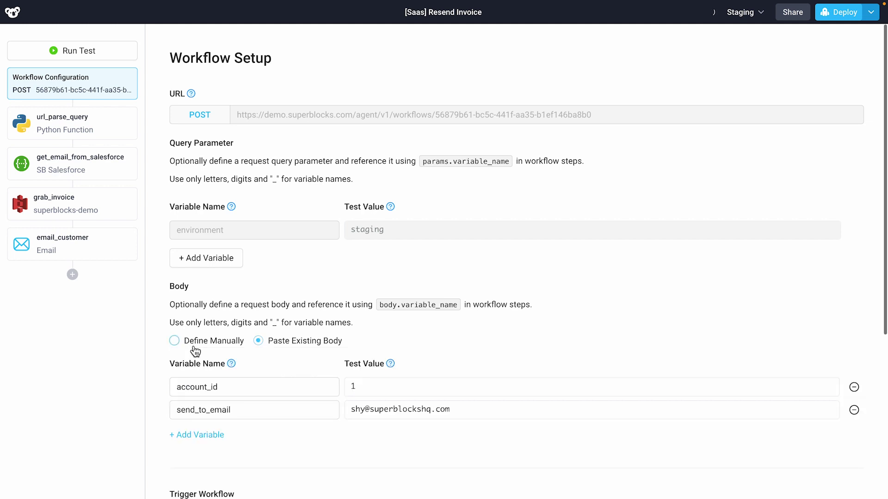
click(90, 136)
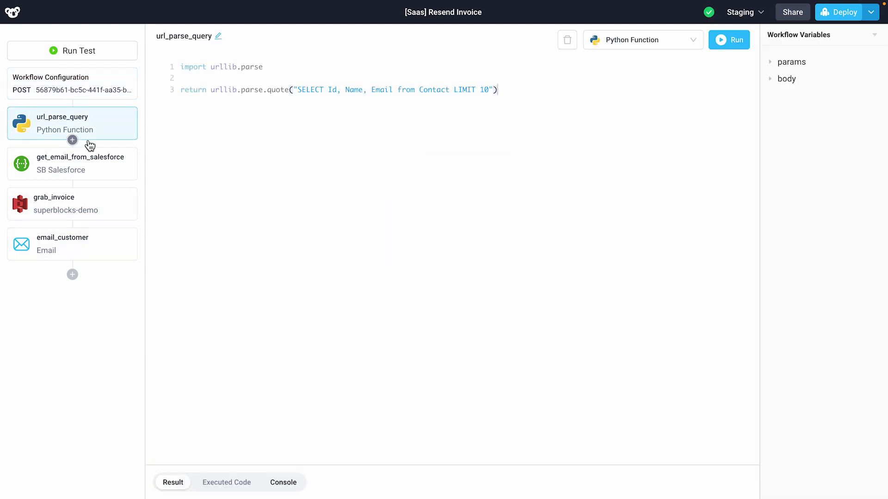
click(93, 167)
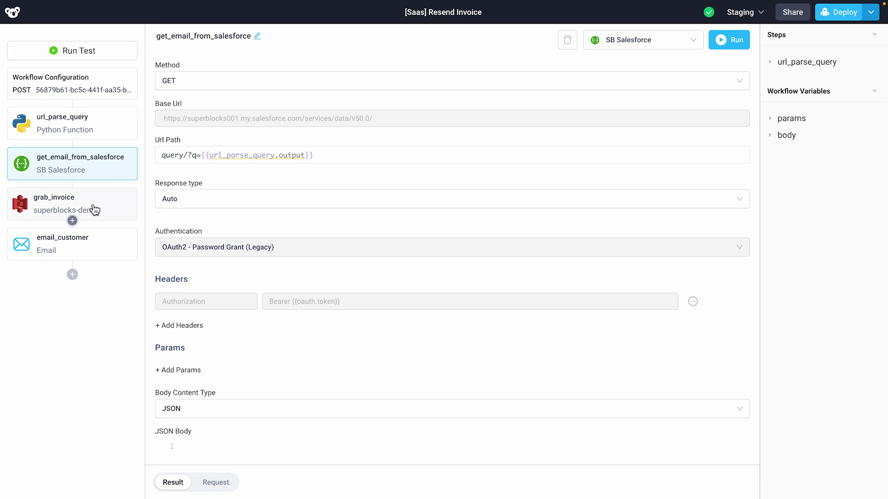
click(92, 210)
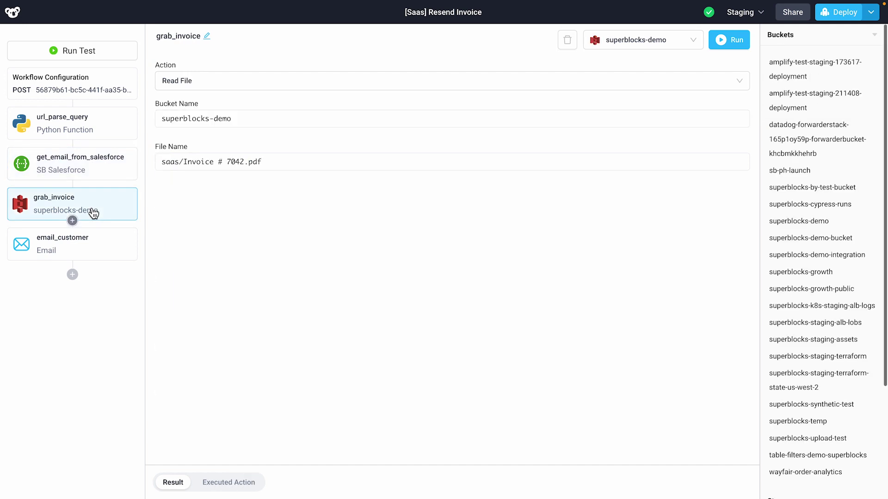
click(91, 251)
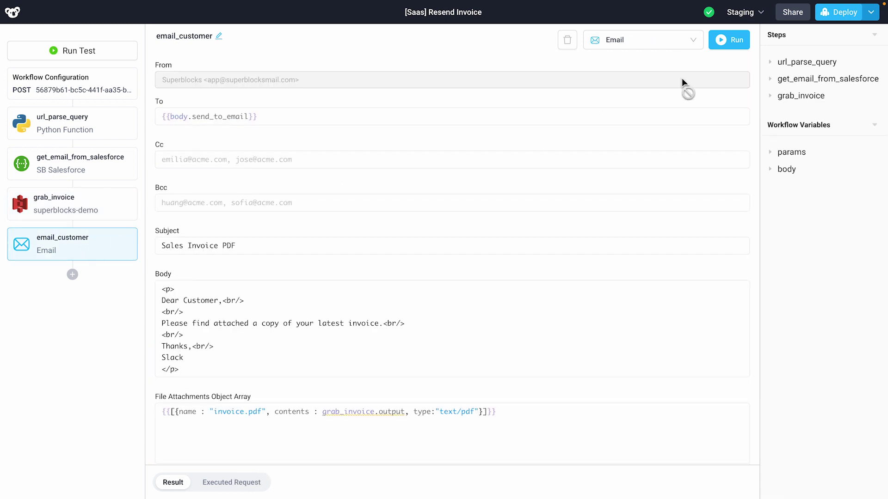
click(843, 15)
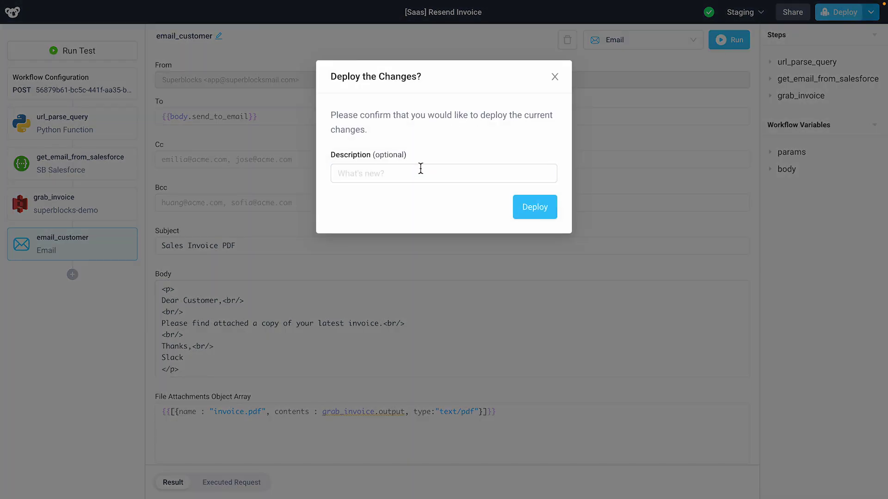
Step: Deploy with a short description as v18, then view the Python, JavaScript and cURL snippets
click(419, 172)
text(Added SF, S3 and Email.)
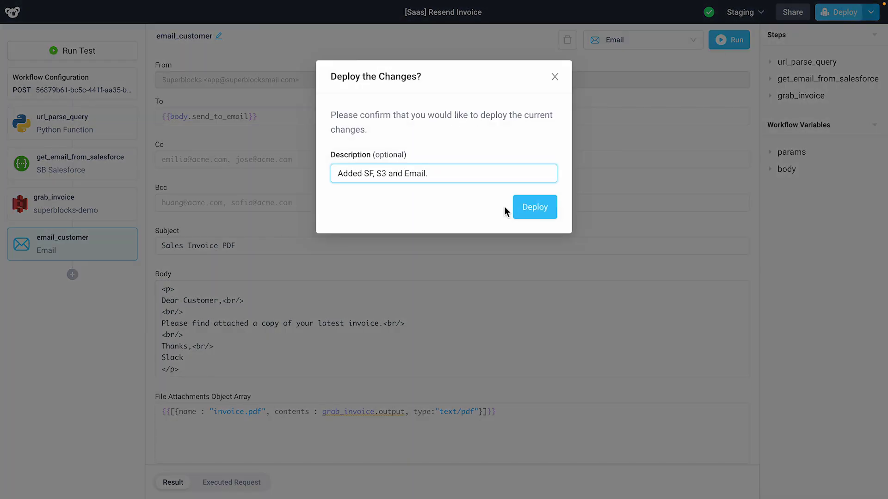
click(534, 207)
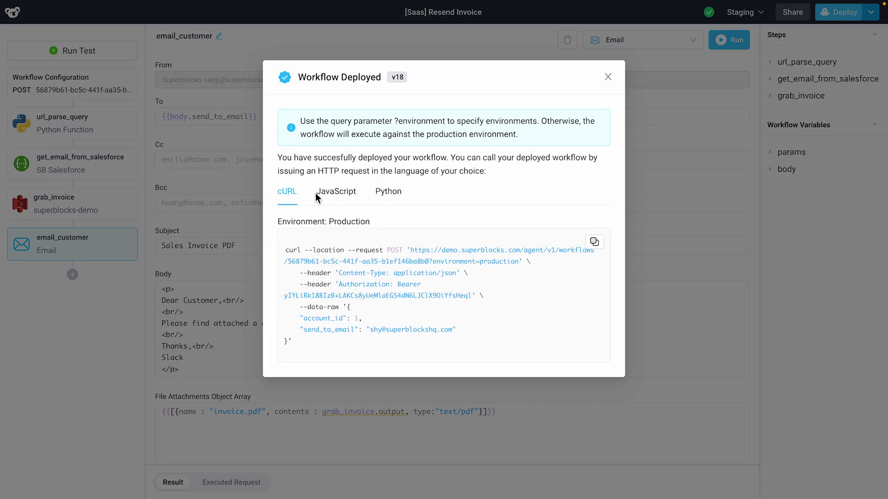
click(387, 192)
click(340, 195)
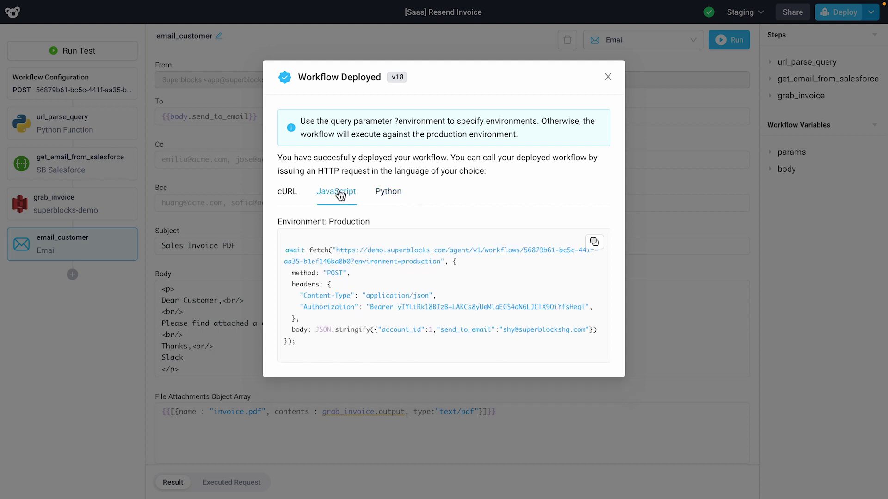
click(291, 193)
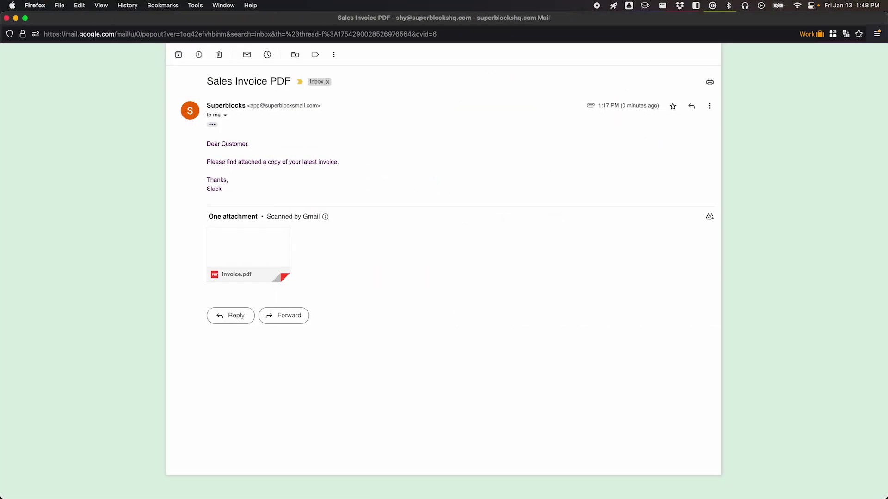
Step: Preview the invoice.pdf attachment in the Sales Invoice PDF email
click(244, 249)
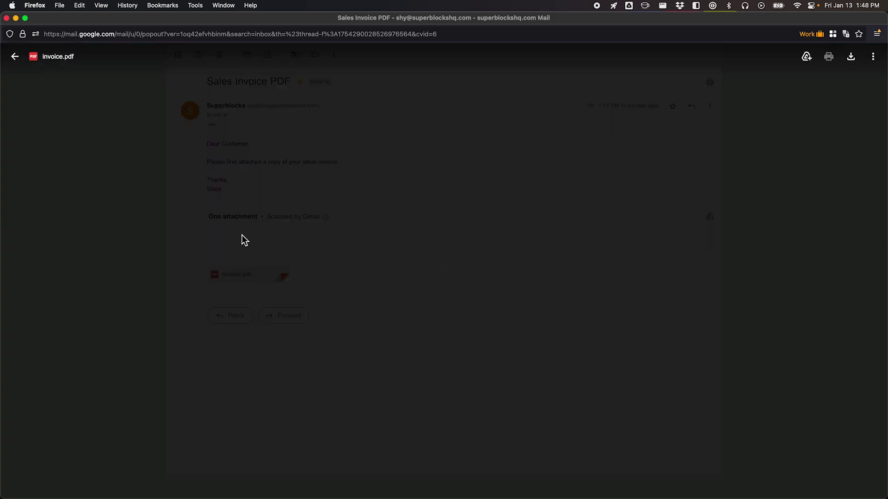